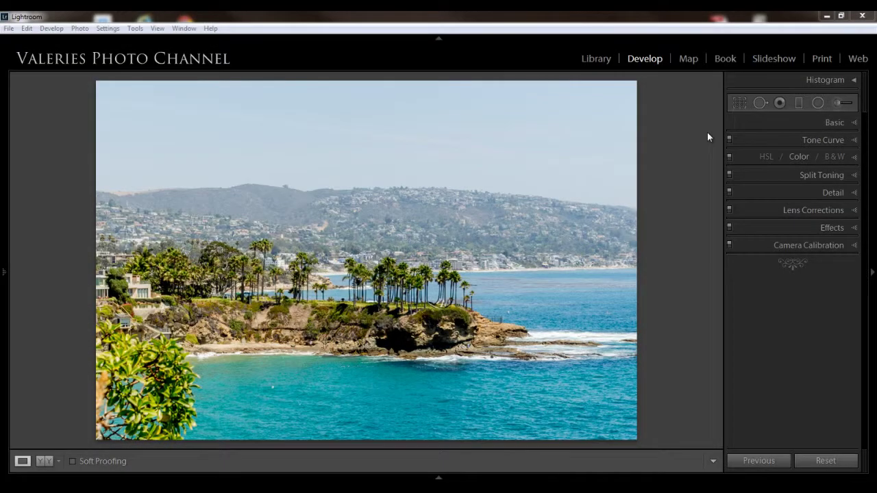
# Open the Graduated Filter tool and expand its effects to list every slider from Temp to Defringe.
pyautogui.click(798, 104)
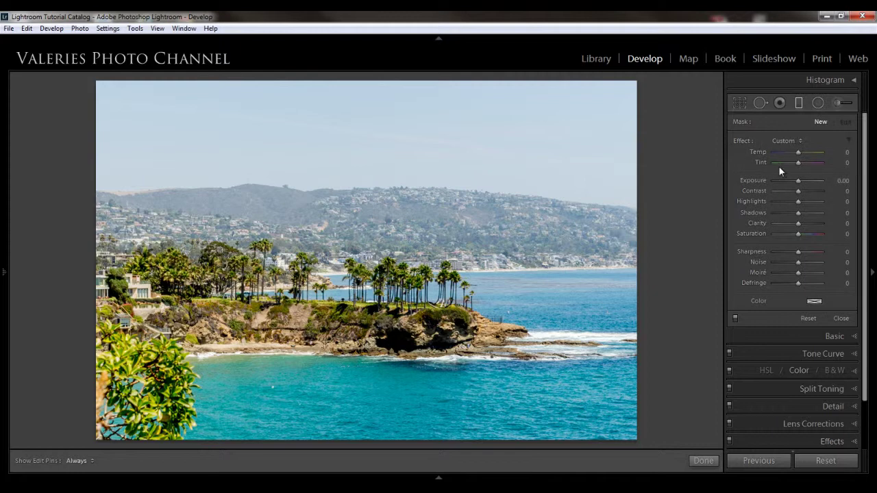
pyautogui.click(850, 142)
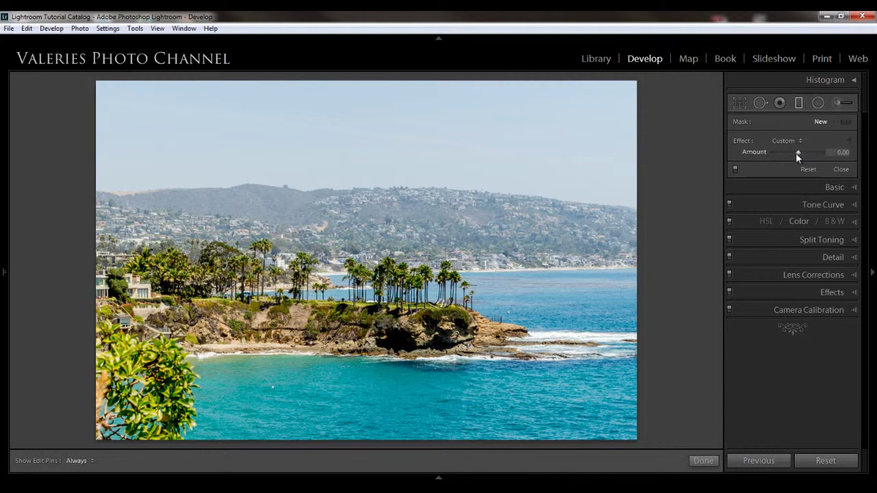
pyautogui.click(850, 142)
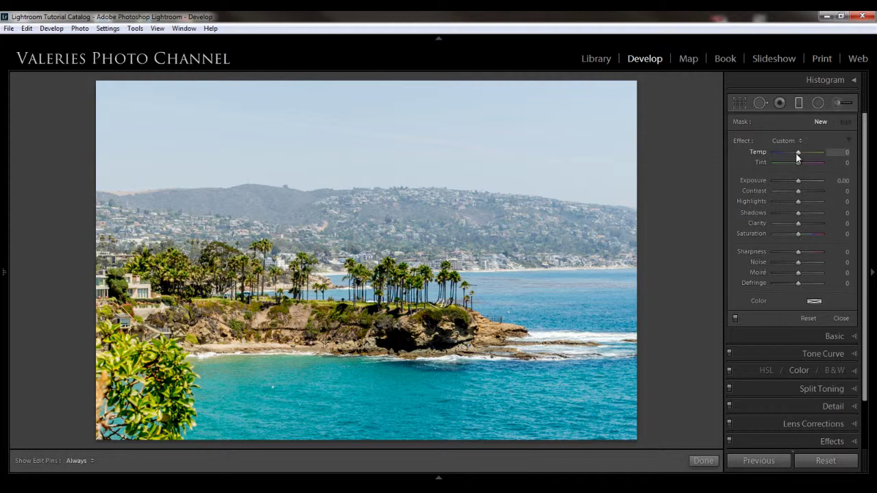
pyautogui.moveTo(799, 151); pyautogui.dragTo(808, 154)
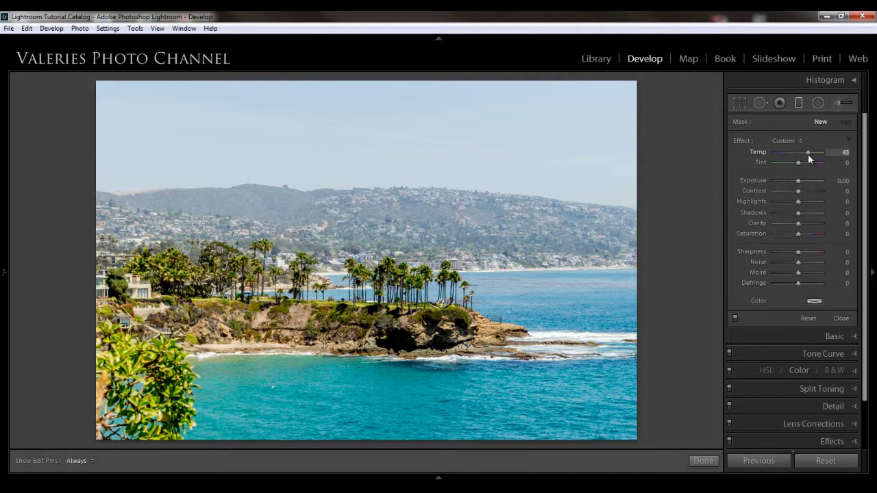
pyautogui.doubleClick(759, 154)
# Dial the filter to Exposure −0.60, Contrast 22, Clarity 15 and Saturation 10.
pyautogui.moveTo(799, 181); pyautogui.dragTo(796, 182)
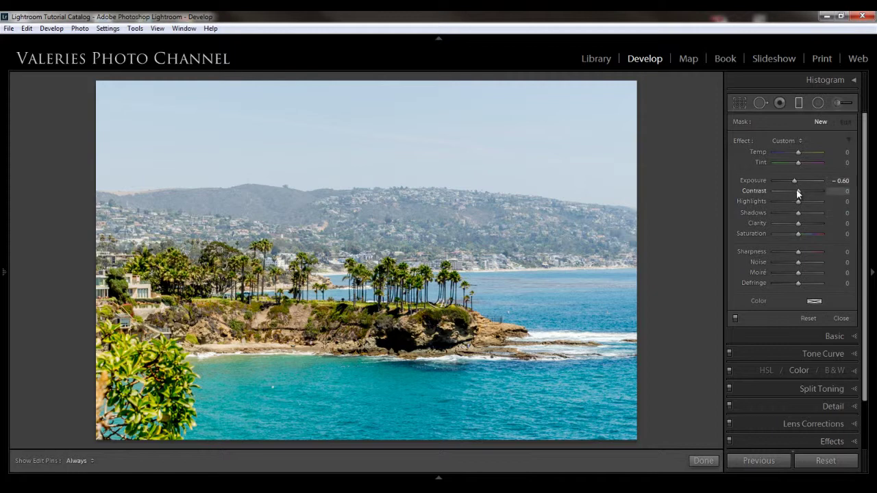
pyautogui.moveTo(796, 189); pyautogui.dragTo(802, 198)
pyautogui.moveTo(798, 222); pyautogui.dragTo(802, 222)
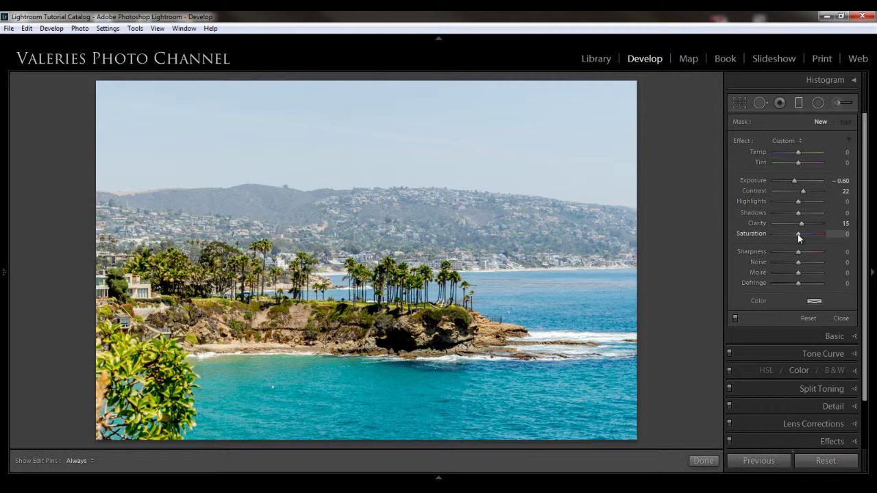
pyautogui.moveTo(797, 235); pyautogui.dragTo(799, 234)
# Draw a level graduated filter from the top of the sky down over the hills.
pyautogui.press('shift')
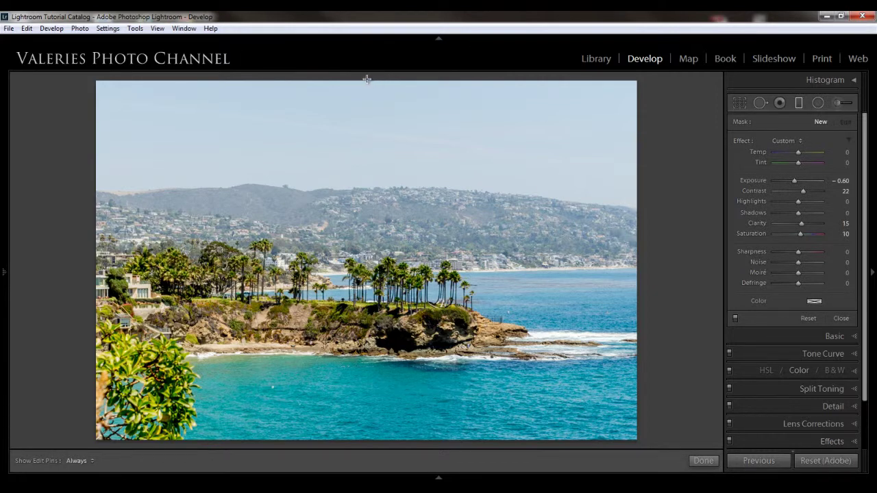
pyautogui.moveTo(367, 79); pyautogui.dragTo(364, 279)
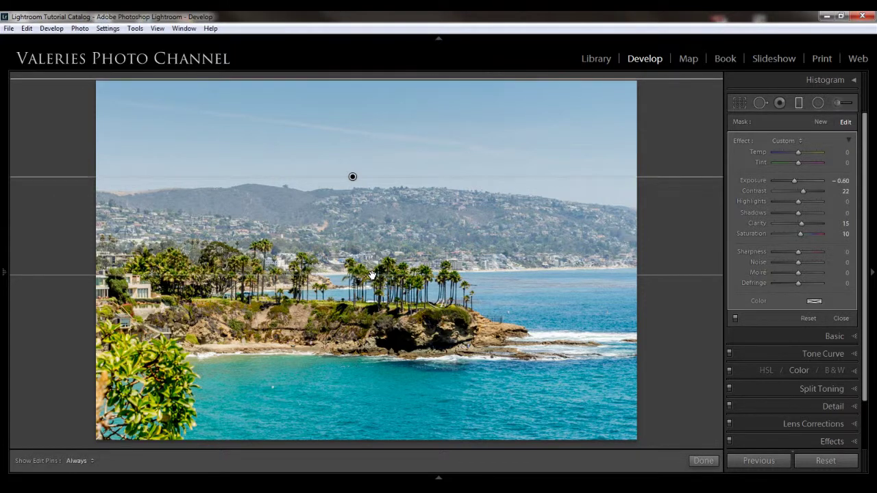
# Adjust the gradient's fade, tilt it to follow the hillside, and move it down toward the ridge.
pyautogui.moveTo(371, 275); pyautogui.dragTo(388, 105)
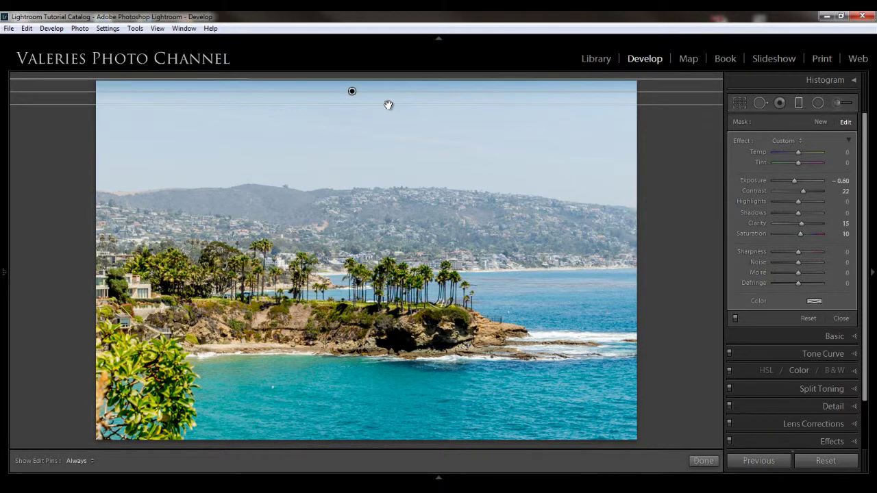
pyautogui.moveTo(388, 104); pyautogui.dragTo(360, 277)
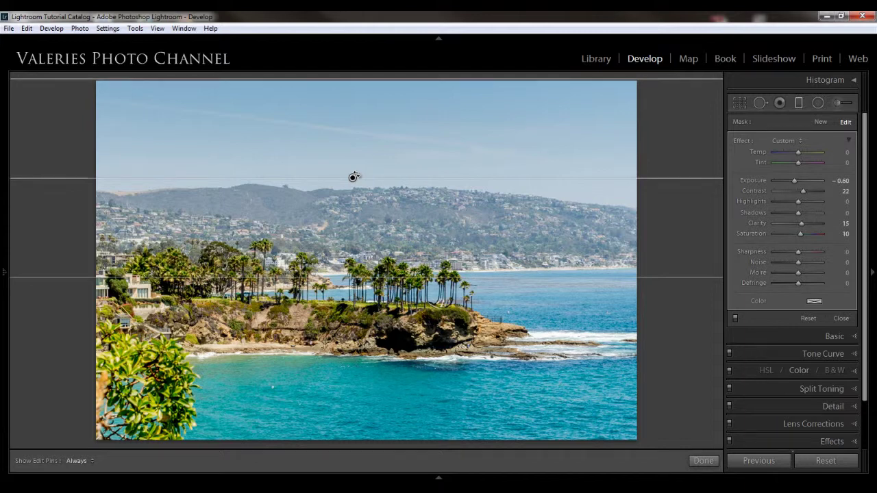
pyautogui.moveTo(353, 178); pyautogui.dragTo(361, 169)
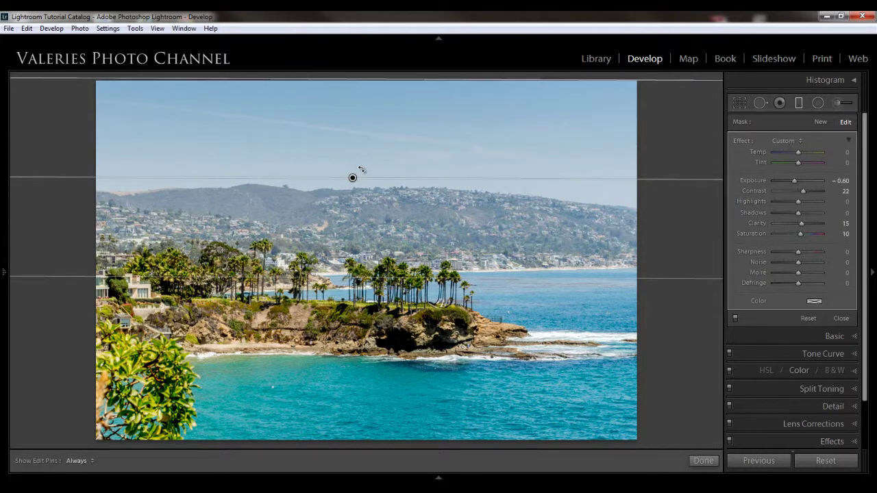
pyautogui.moveTo(352, 178)
pyautogui.mouseDown()
pyautogui.moveTo(353, 266)
pyautogui.moveTo(359, 174)
pyautogui.mouseUp()
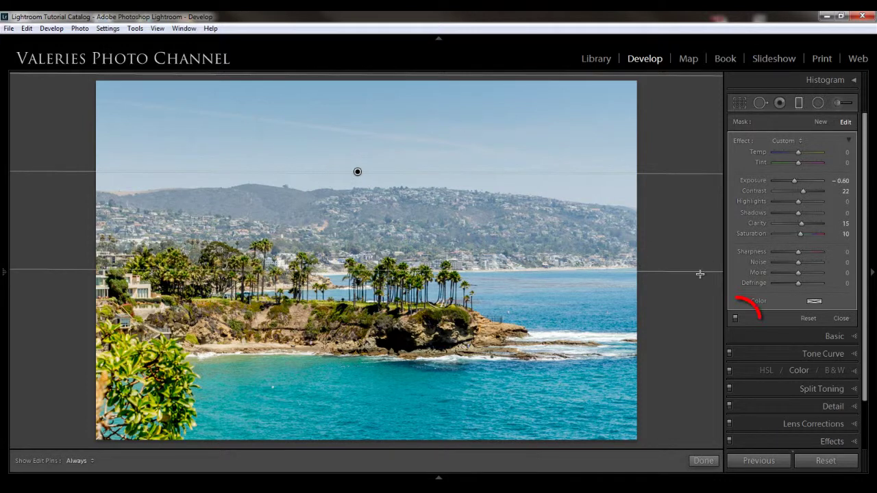
pyautogui.click(736, 320)
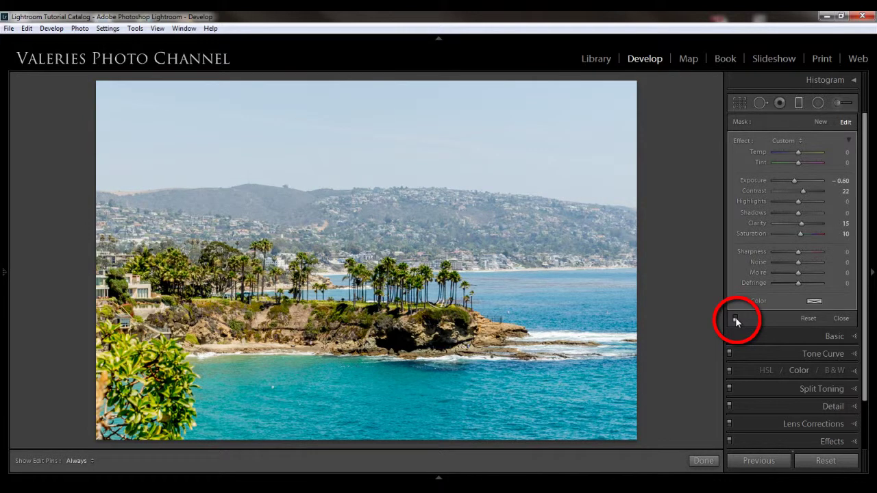
pyautogui.click(736, 321)
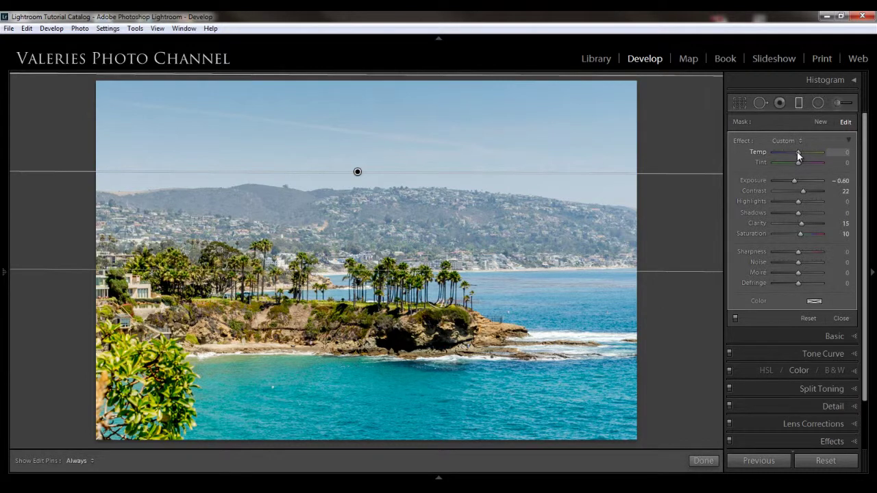
# Cool the sky filter's Temp slider to −22.
pyautogui.moveTo(796, 154); pyautogui.dragTo(791, 151)
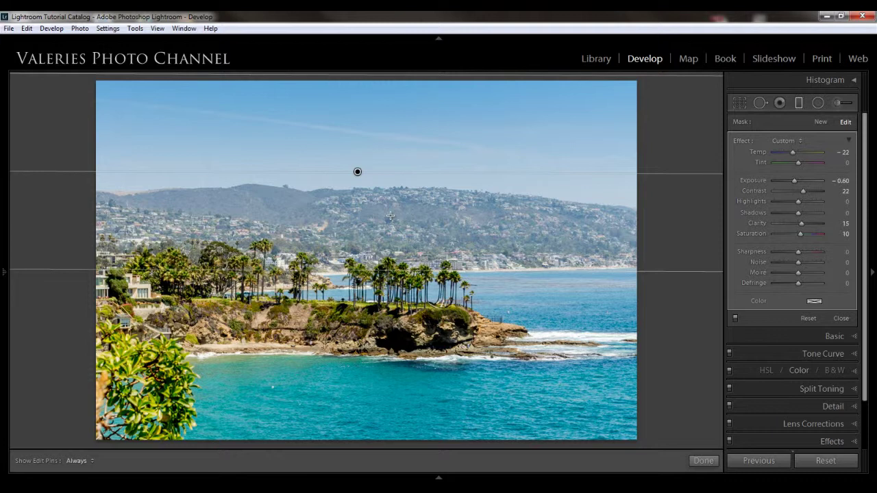
# Reset the Adjustment Brush effects, set Temp 15 and Tint −22, and enlarge the brush to 10.0.
pyautogui.click(837, 103)
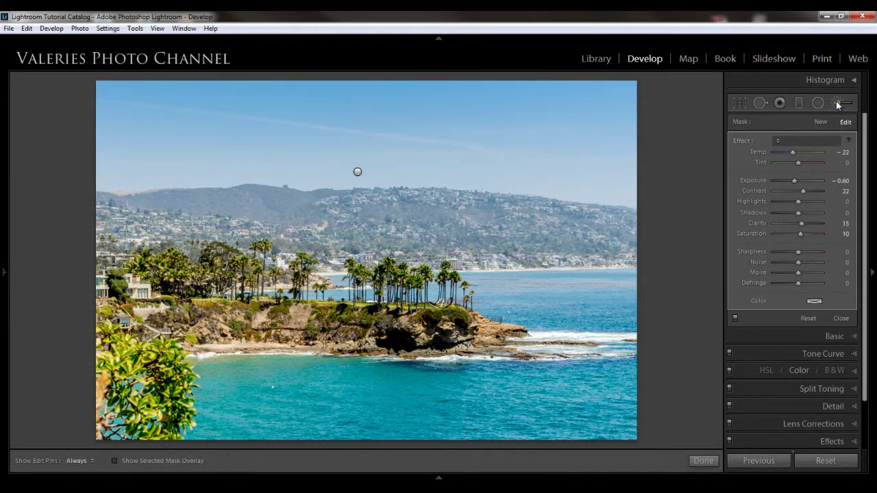
pyautogui.doubleClick(744, 141)
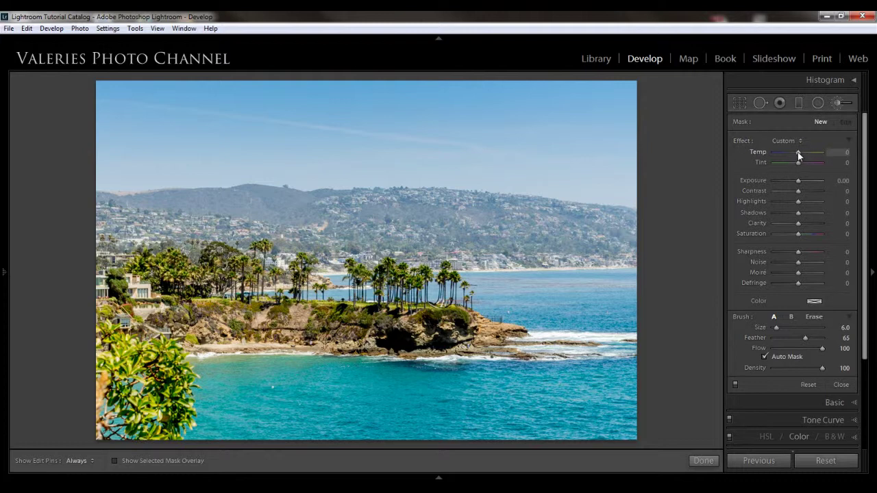
pyautogui.moveTo(798, 152); pyautogui.dragTo(800, 151)
pyautogui.moveTo(797, 162); pyautogui.dragTo(792, 162)
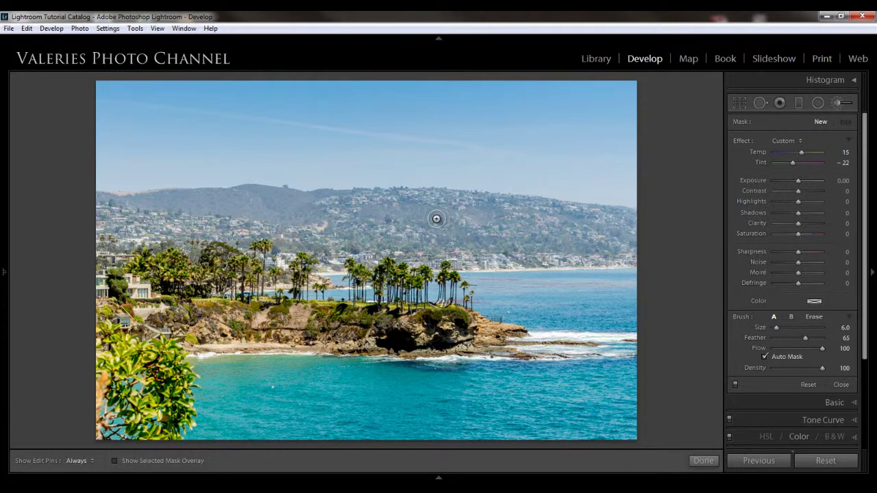
pyautogui.press(']')
pyautogui.press(']')
pyautogui.press(']')
# With the red mask overlay on and pins hidden, paint the brush across the hillside band.
pyautogui.click(114, 461)
pyautogui.press('h')
pyautogui.moveTo(616, 229)
pyautogui.mouseDown()
pyautogui.moveTo(584, 236)
pyautogui.moveTo(619, 226)
pyautogui.moveTo(561, 226)
pyautogui.moveTo(539, 216)
pyautogui.moveTo(555, 215)
pyautogui.moveTo(496, 207)
pyautogui.moveTo(332, 217)
pyautogui.moveTo(381, 206)
pyautogui.moveTo(289, 214)
pyautogui.moveTo(342, 205)
pyautogui.moveTo(236, 202)
pyautogui.moveTo(225, 206)
pyautogui.moveTo(283, 208)
pyautogui.moveTo(103, 212)
pyautogui.moveTo(137, 219)
pyautogui.moveTo(148, 216)
pyautogui.moveTo(99, 209)
pyautogui.moveTo(186, 206)
pyautogui.moveTo(95, 251)
pyautogui.moveTo(131, 231)
pyautogui.moveTo(197, 222)
pyautogui.moveTo(363, 247)
pyautogui.moveTo(406, 237)
pyautogui.moveTo(384, 243)
pyautogui.moveTo(572, 249)
pyautogui.moveTo(543, 255)
pyautogui.mouseUp()
pyautogui.moveTo(556, 255)
pyautogui.mouseDown()
pyautogui.moveTo(643, 252)
pyautogui.moveTo(621, 257)
pyautogui.moveTo(630, 254)
pyautogui.moveTo(627, 232)
pyautogui.moveTo(551, 226)
pyautogui.moveTo(579, 233)
pyautogui.moveTo(499, 248)
pyautogui.moveTo(543, 248)
pyautogui.mouseUp()
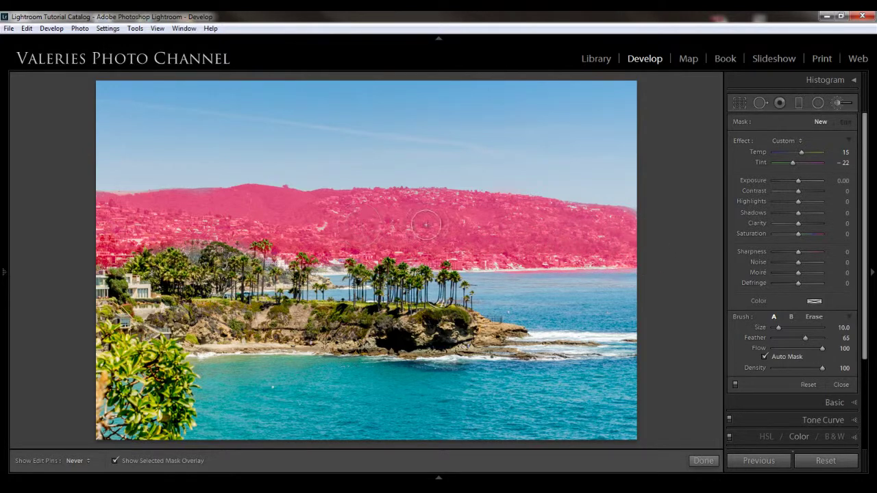
# Select the hillside brush pin, hide its red overlay, and toggle brush adjustments off and on to compare.
pyautogui.click(77, 461)
pyautogui.click(77, 438)
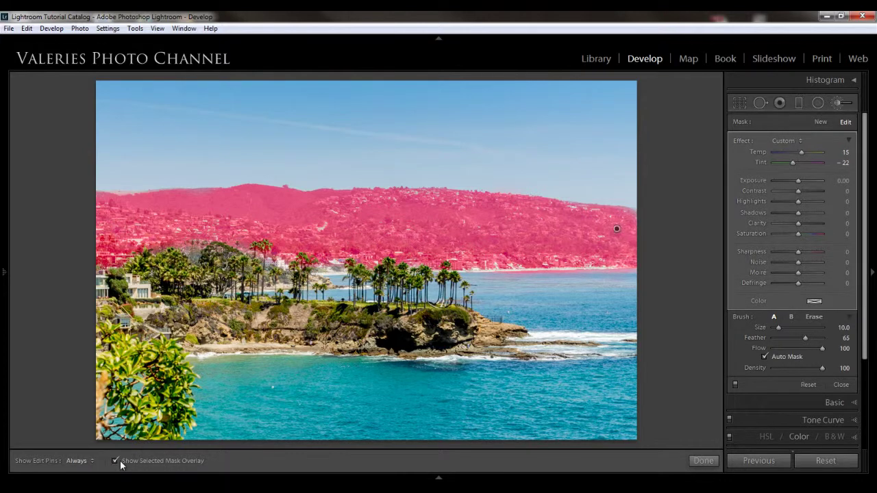
pyautogui.click(114, 461)
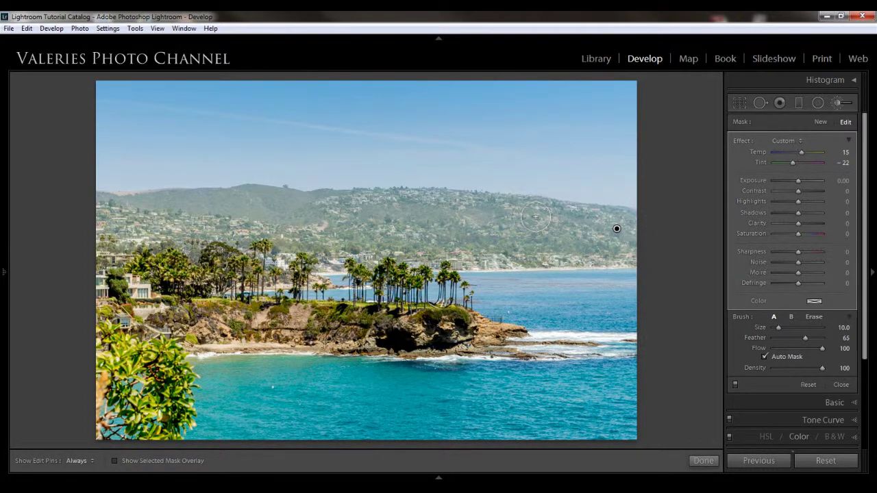
pyautogui.click(735, 385)
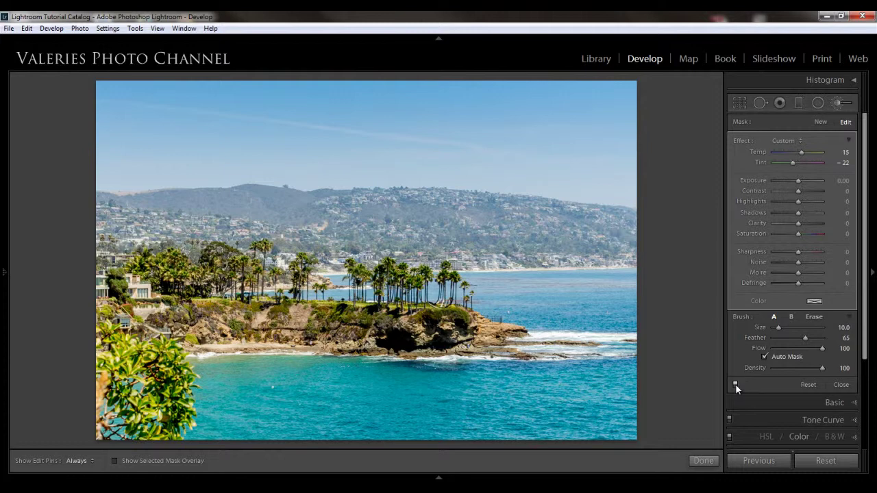
pyautogui.click(735, 385)
# Close the local adjustment settings and bring the Graduated Filter panel back up.
pyautogui.click(799, 103)
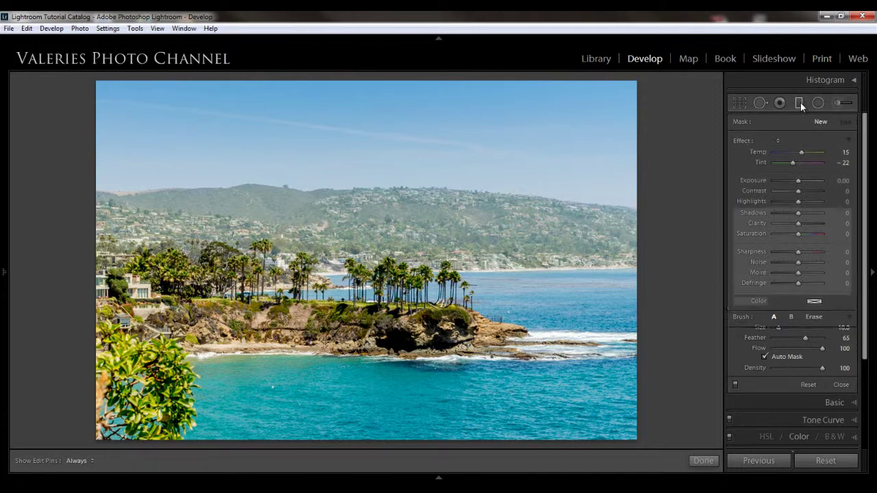
pyautogui.click(696, 461)
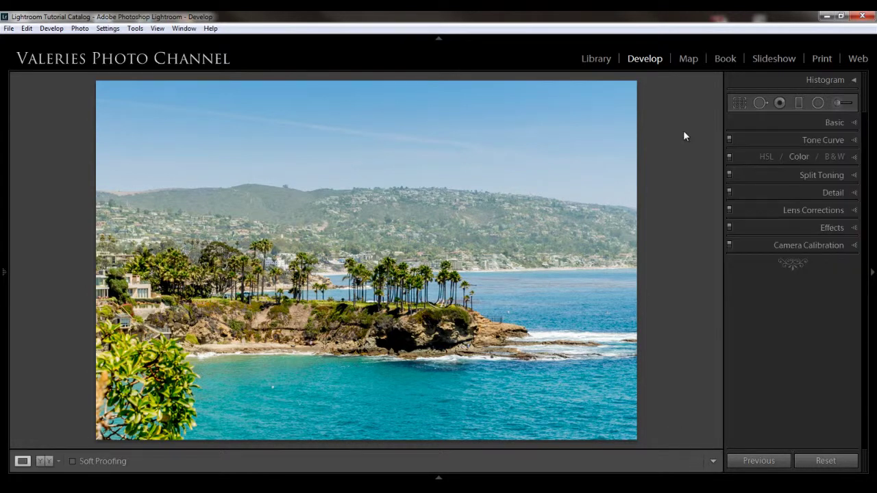
pyautogui.click(799, 103)
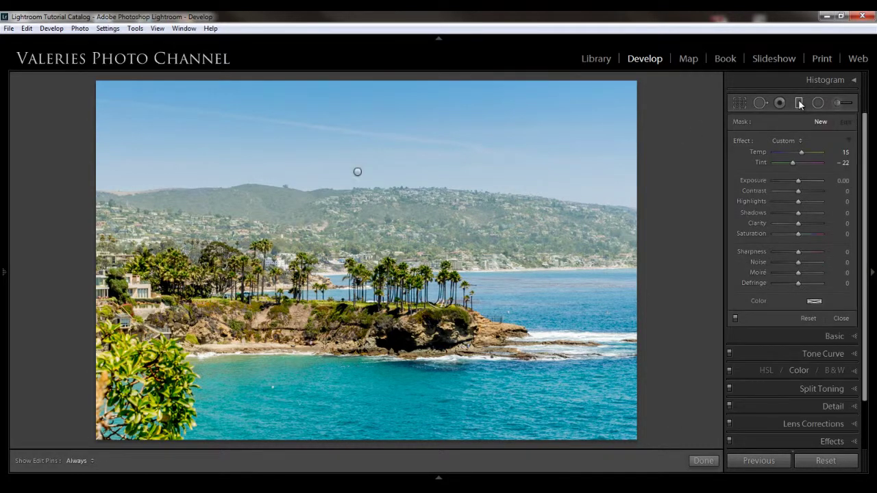